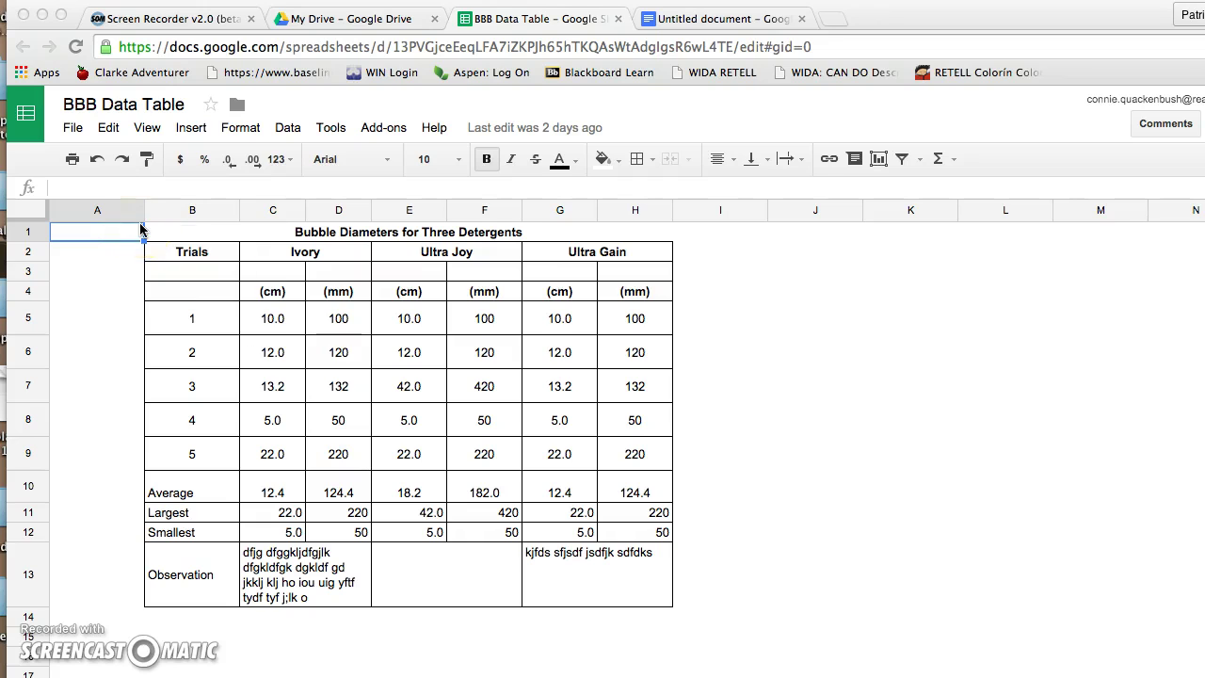
Step: Move the Chrome window aside and open the Bubble Diameters table Screen Shot file
mouse_move(141, 227)
mouse_down()
mouse_move(334, 342)
mouse_move(675, 617)
mouse_up()
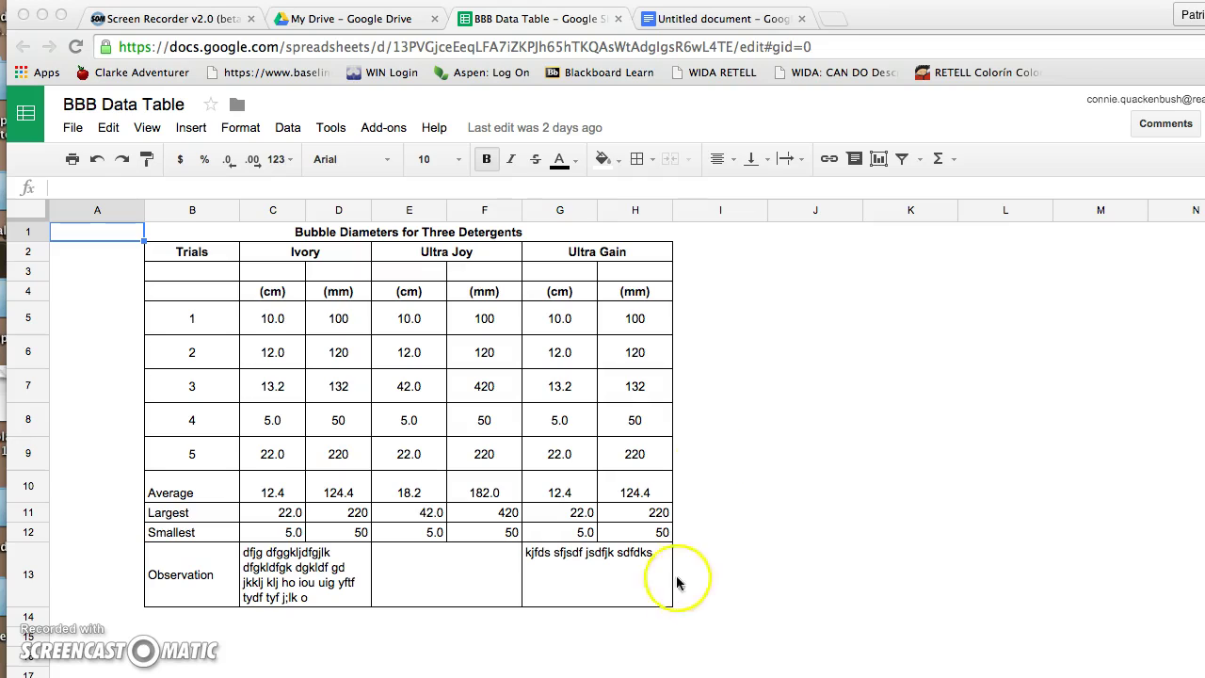
click(812, 298)
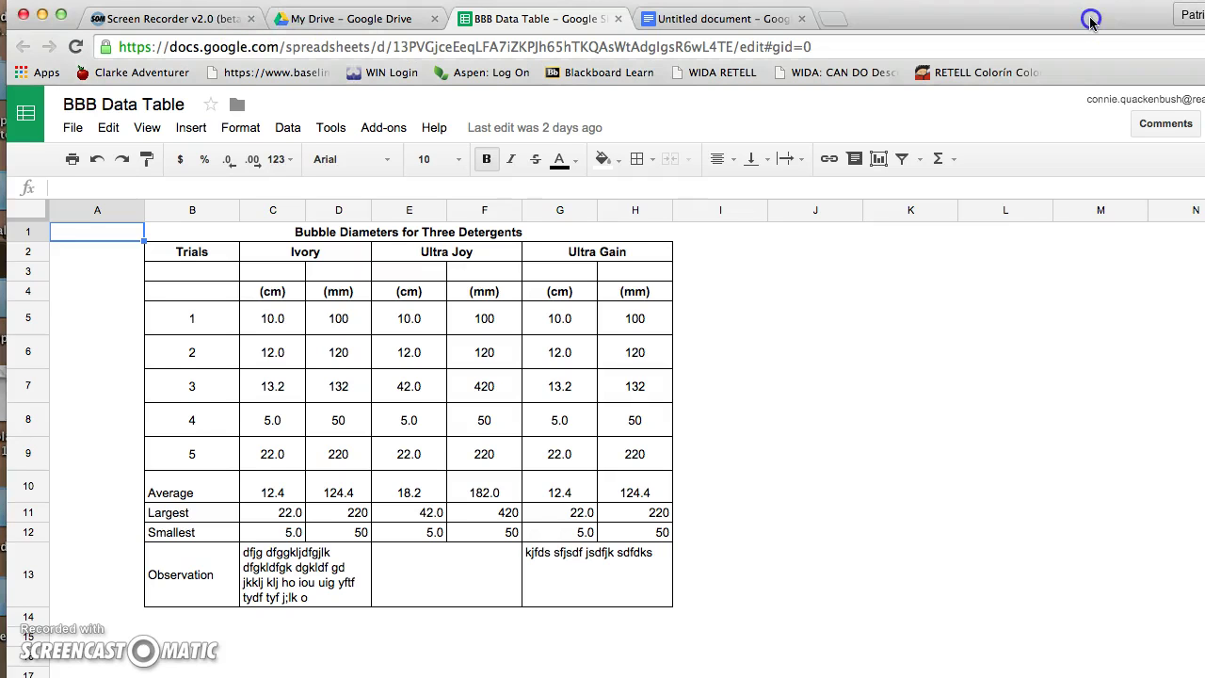
mouse_move(1092, 19)
mouse_down()
mouse_move(1036, 151)
mouse_move(992, 677)
mouse_move(1046, 559)
mouse_up()
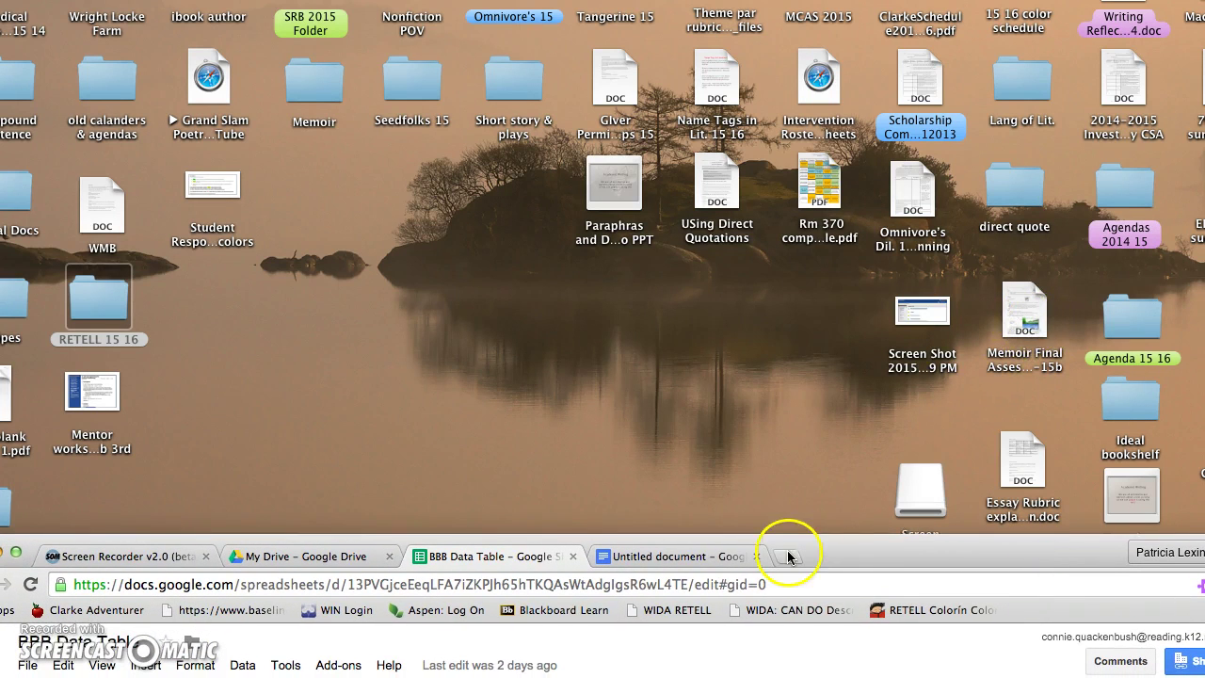
mouse_move(837, 552)
mouse_down()
mouse_move(808, 677)
mouse_move(797, 659)
mouse_up()
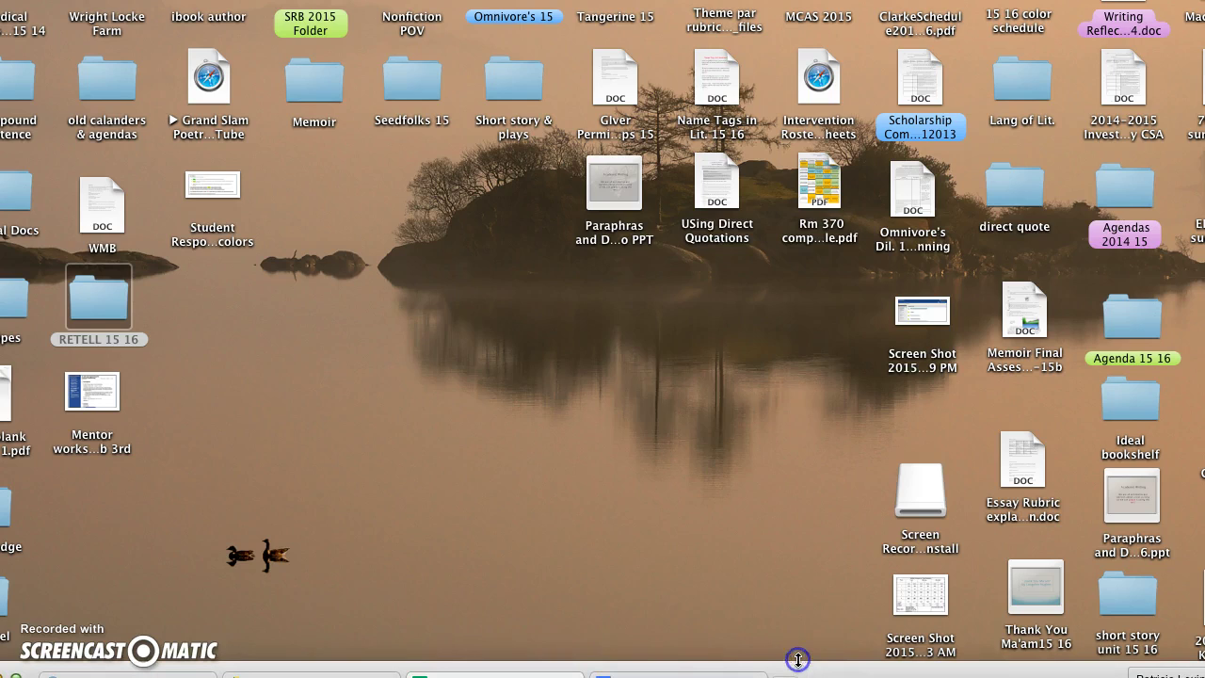
click(915, 591)
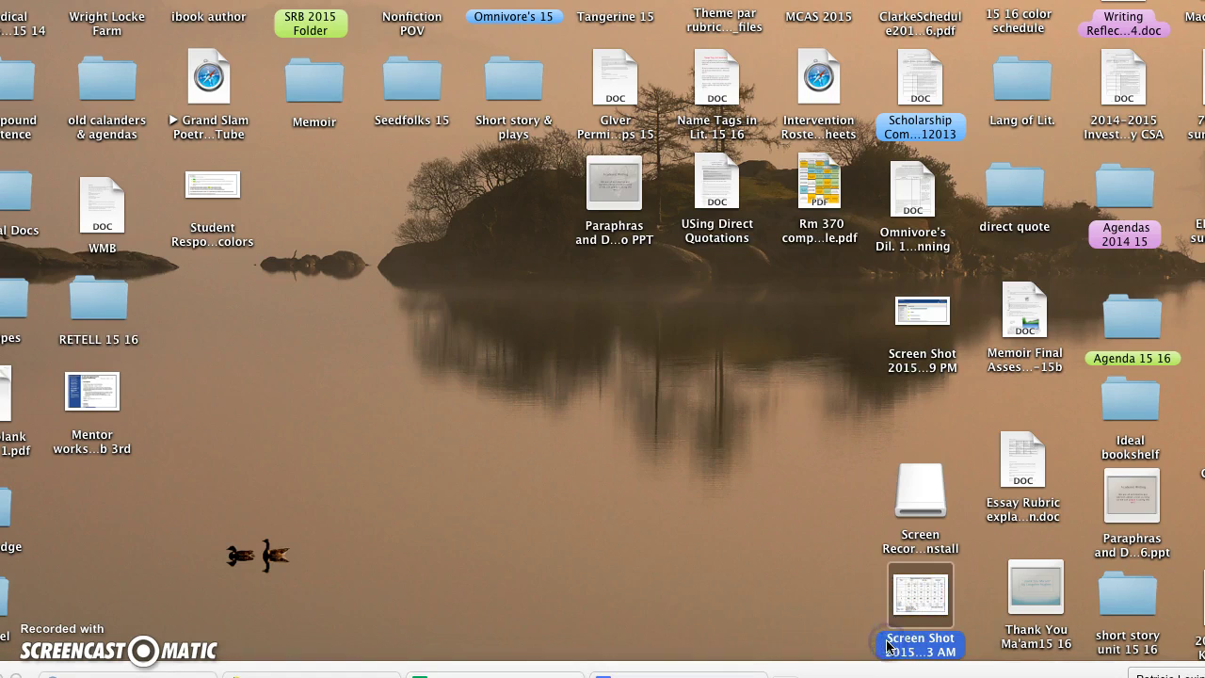
click(915, 597)
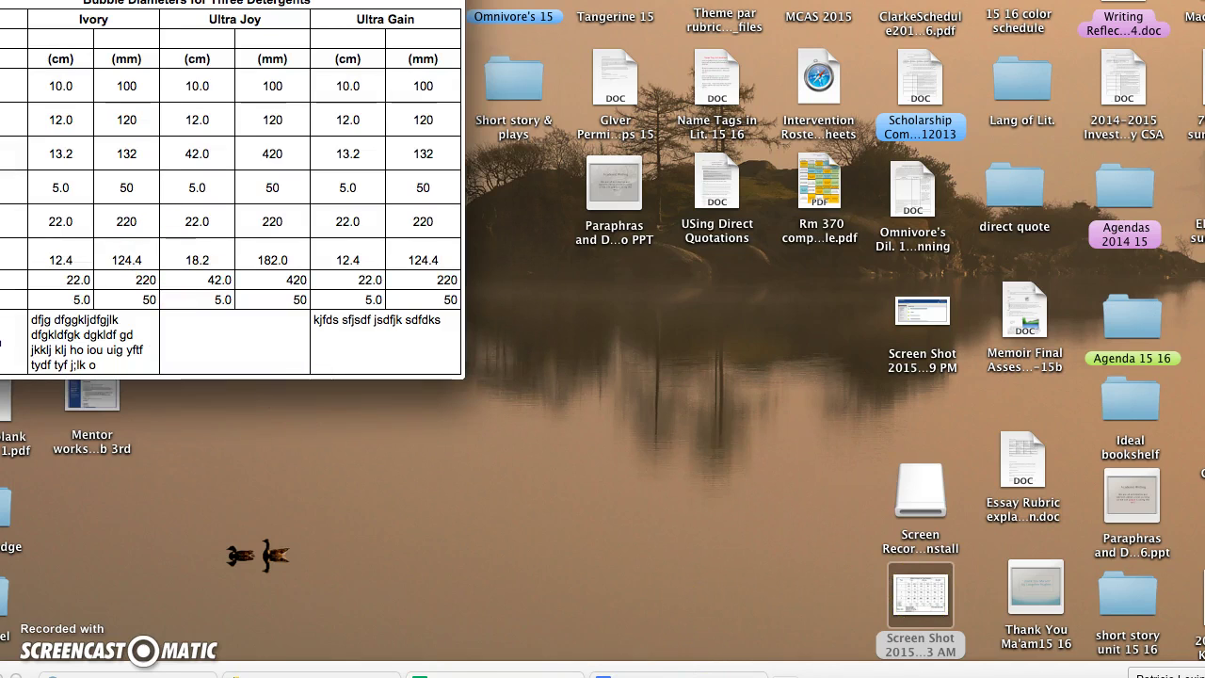
Step: Select the full Bubble Diameters table in the Preview screenshot and copy it
mouse_move(13, 2)
mouse_down()
mouse_move(148, 58)
mouse_move(136, 64)
mouse_up()
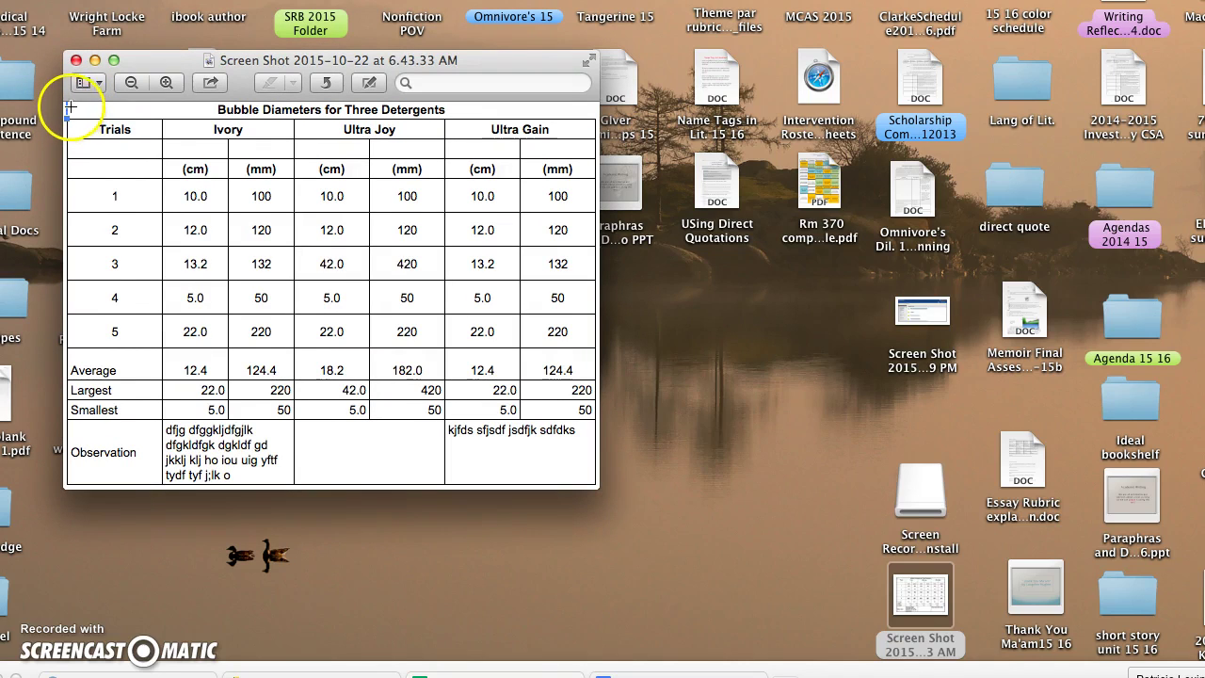
drag(69, 102, 313, 366)
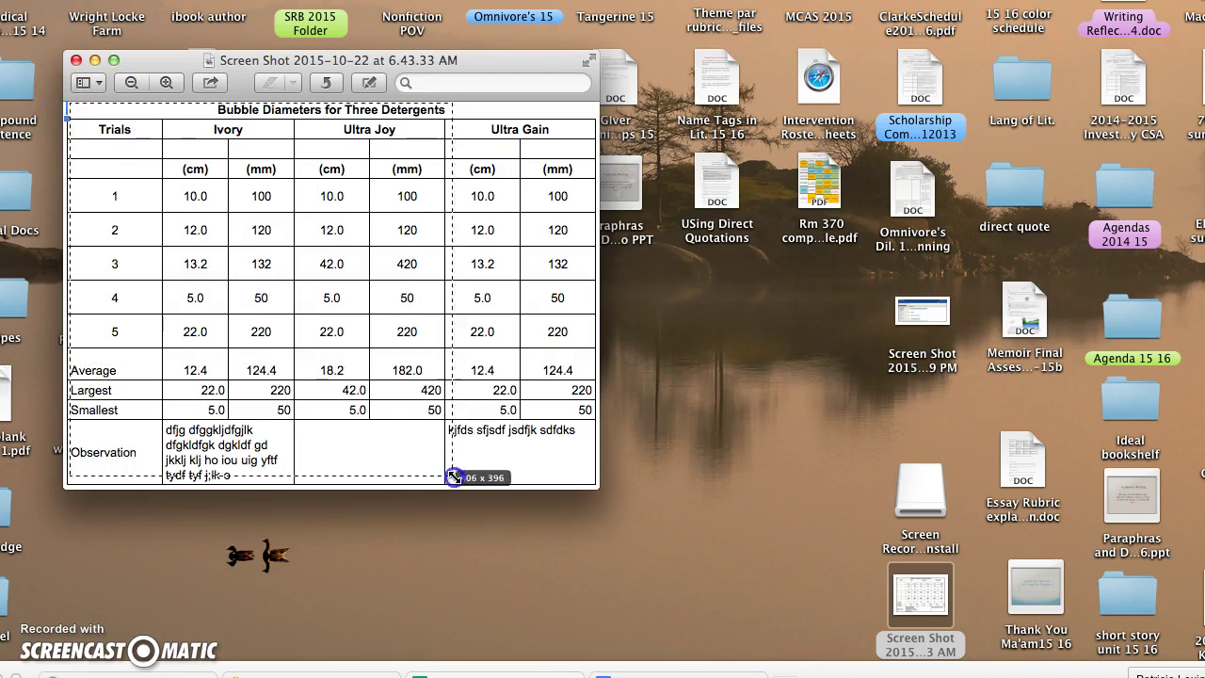
mouse_move(313, 366)
mouse_down()
mouse_move(539, 494)
mouse_move(597, 486)
mouse_up()
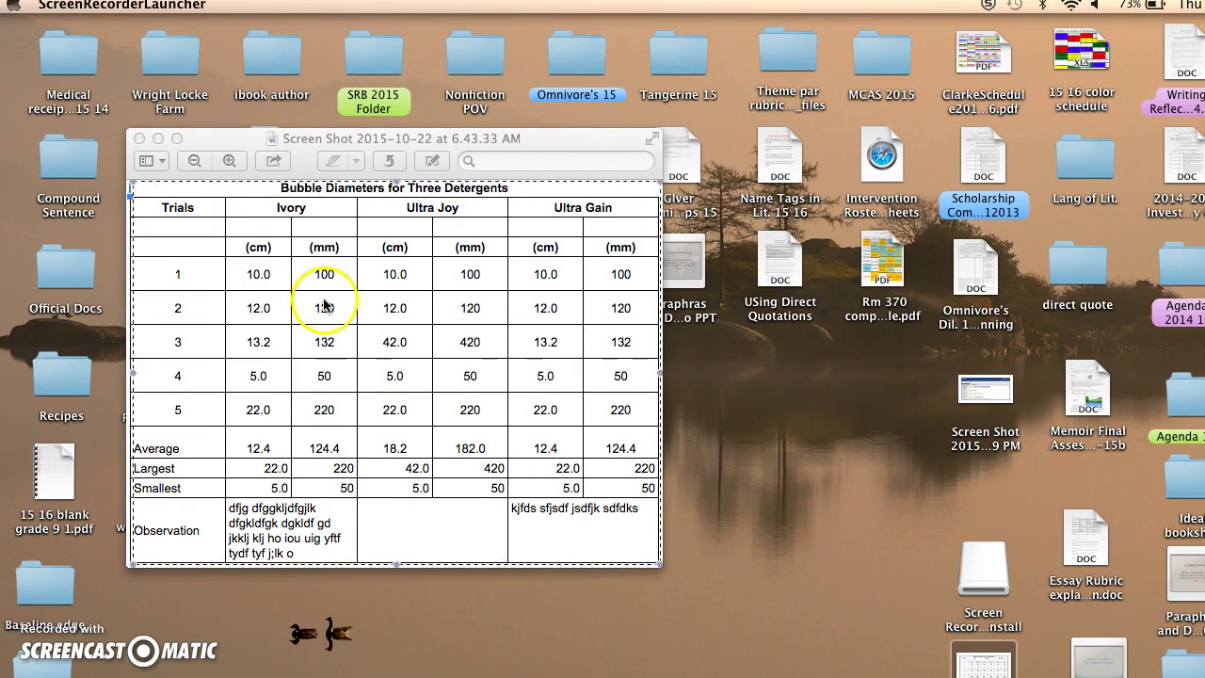
click(726, 507)
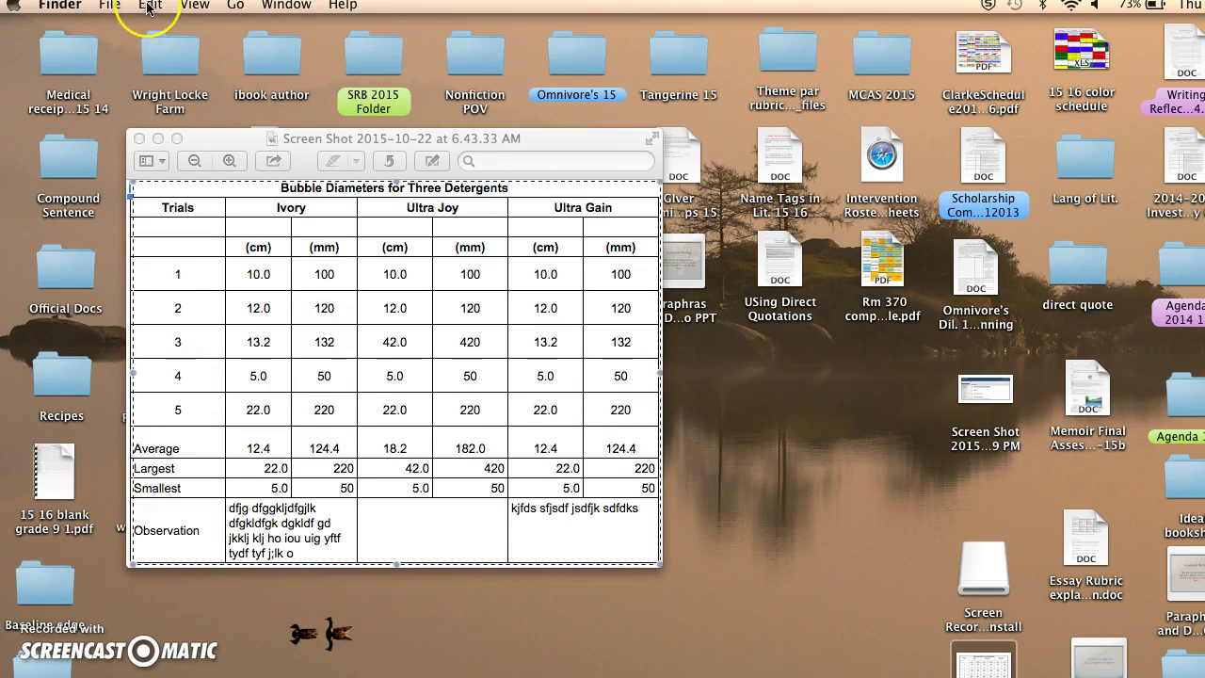
click(162, 197)
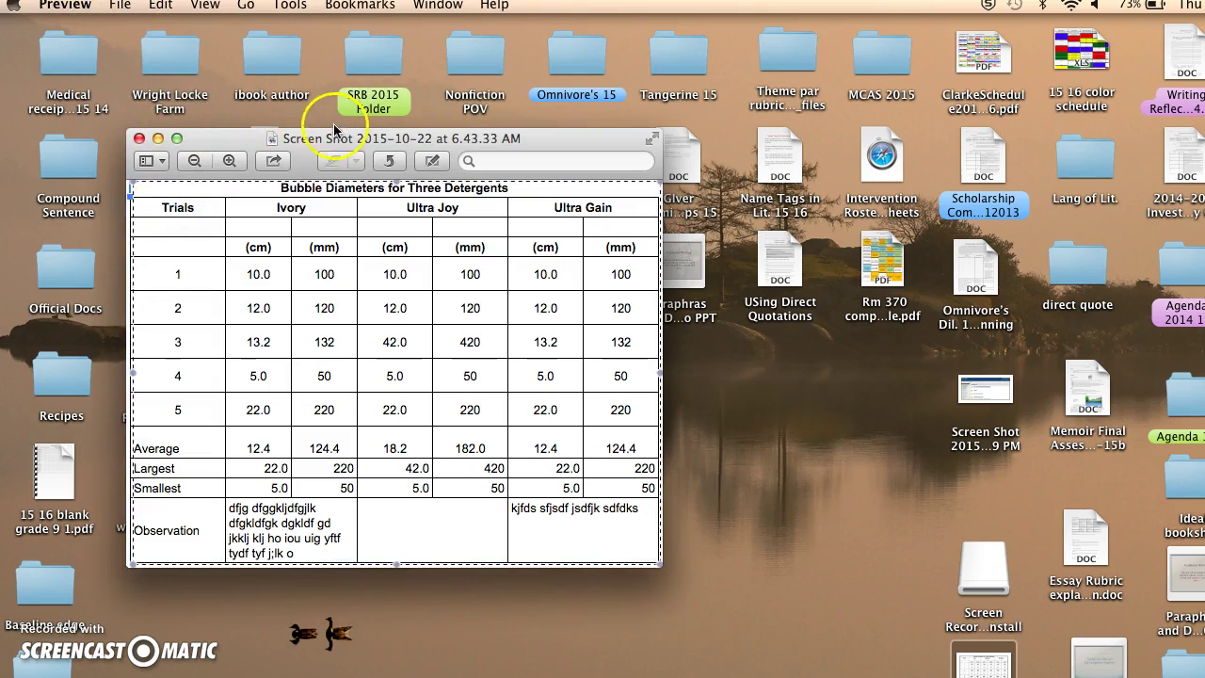
click(162, 7)
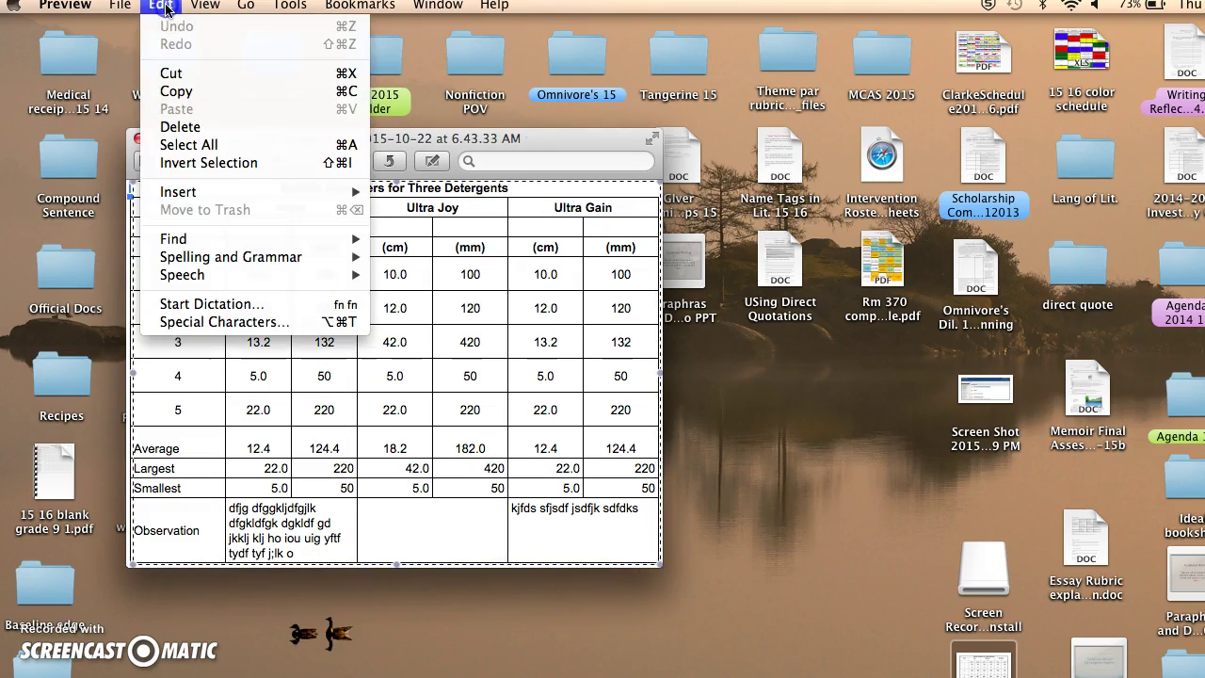
click(172, 94)
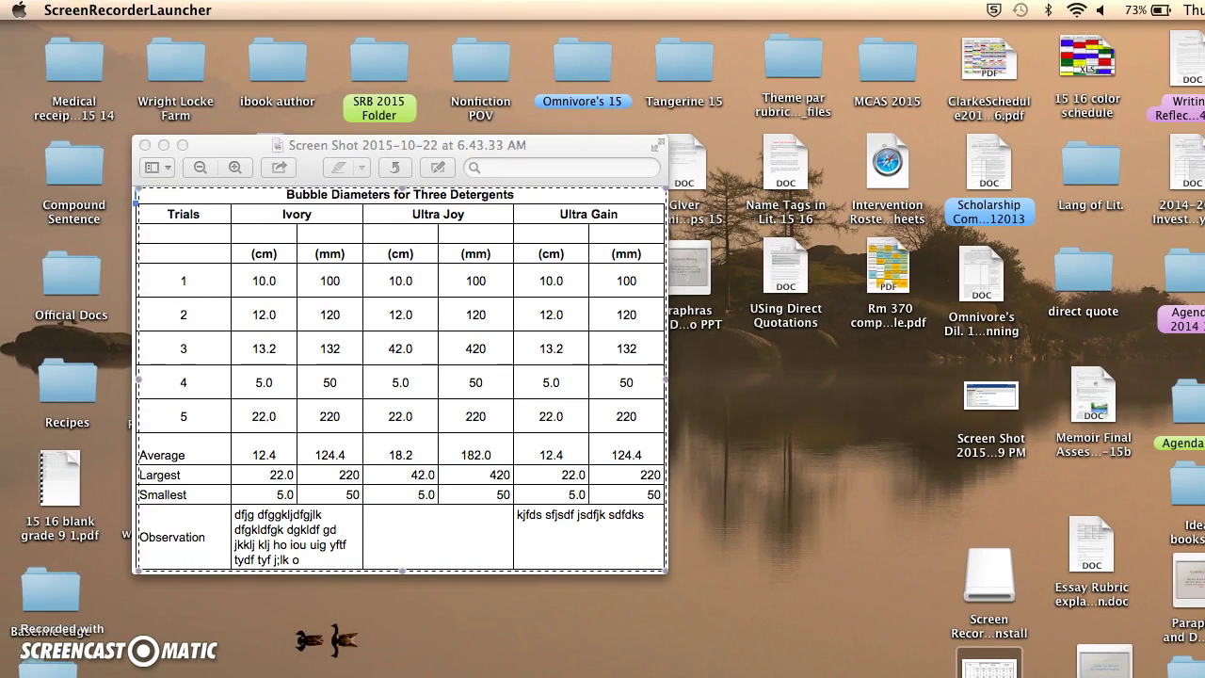
Step: Bring Chrome back into view and go to the Untitled document tab
click(146, 586)
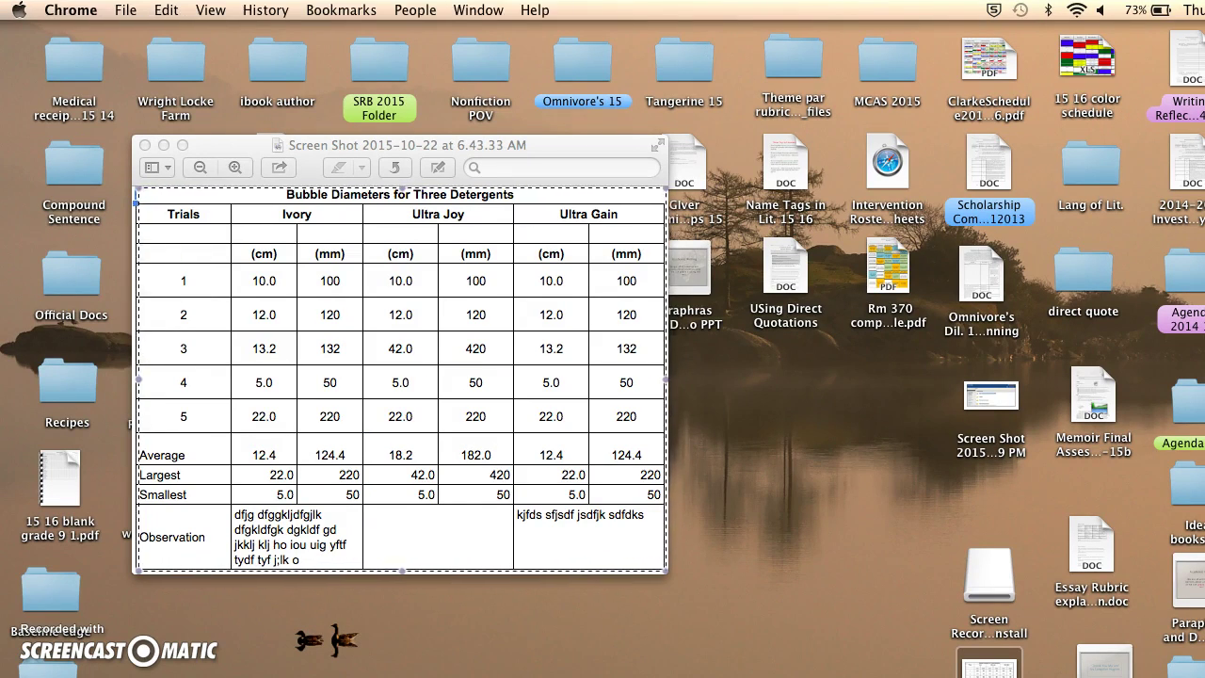
drag(146, 586, 104, 18)
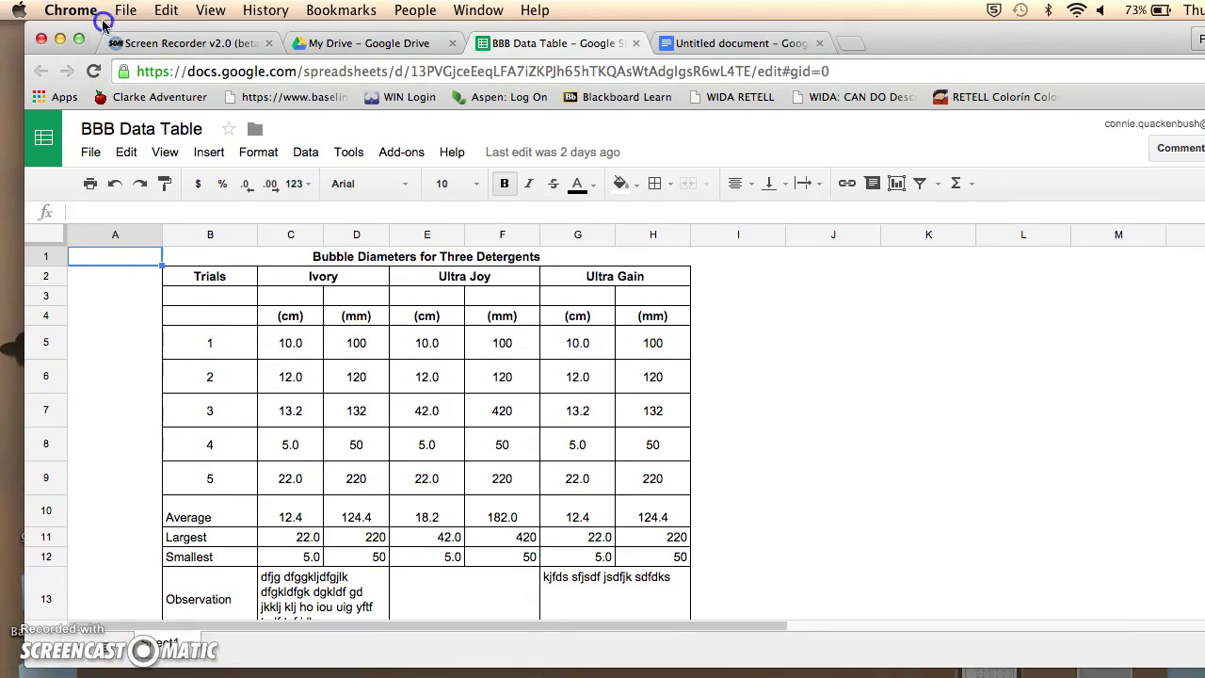
drag(104, 19, 99, 68)
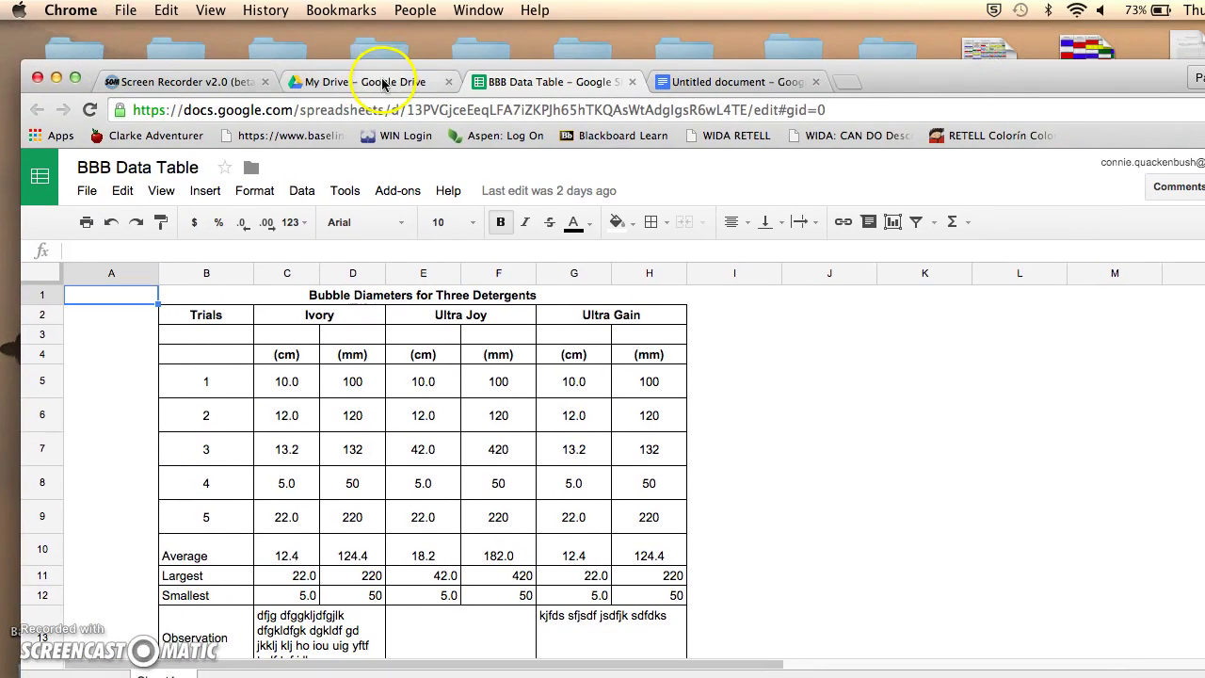
click(684, 84)
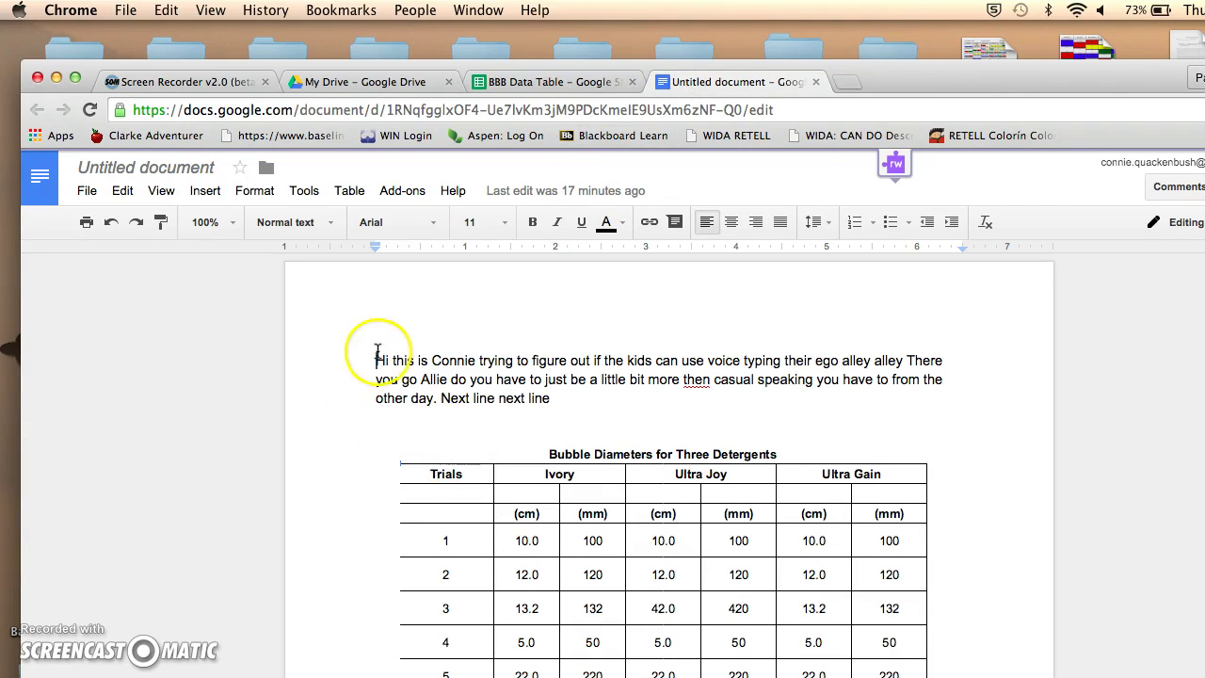
Step: Delete the voice-typing paragraph above the table and select the table image
drag(376, 362, 461, 533)
key(BackSpace)
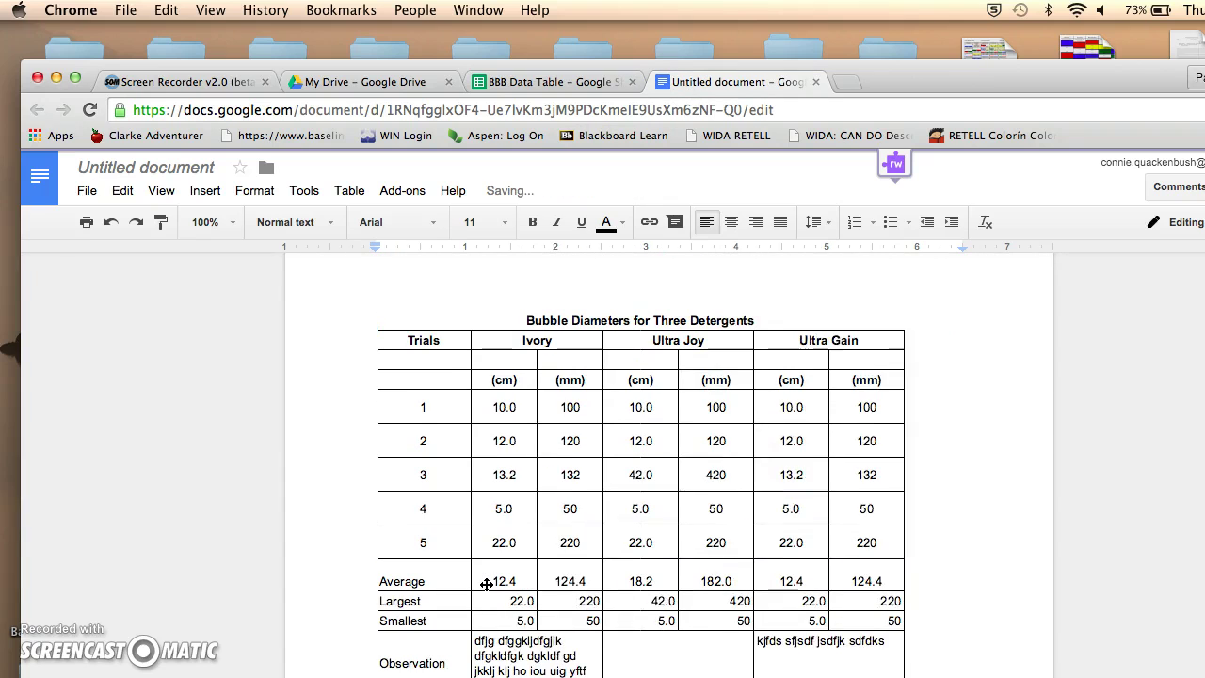
click(400, 327)
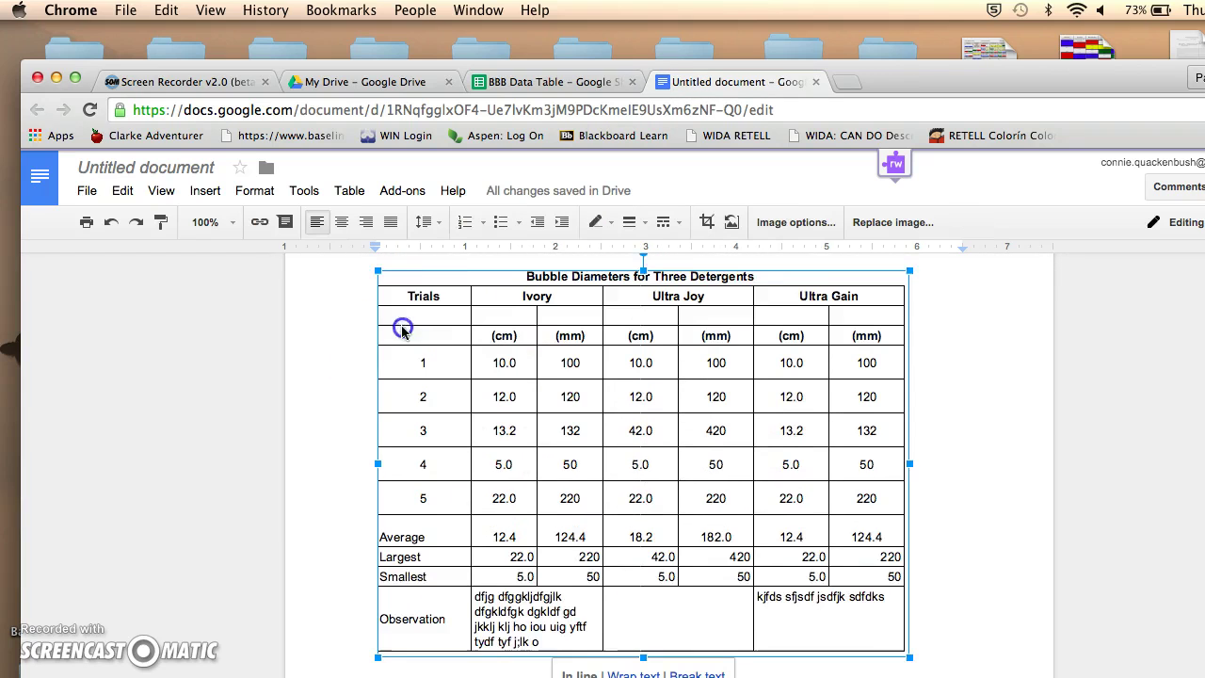
key(BackSpace)
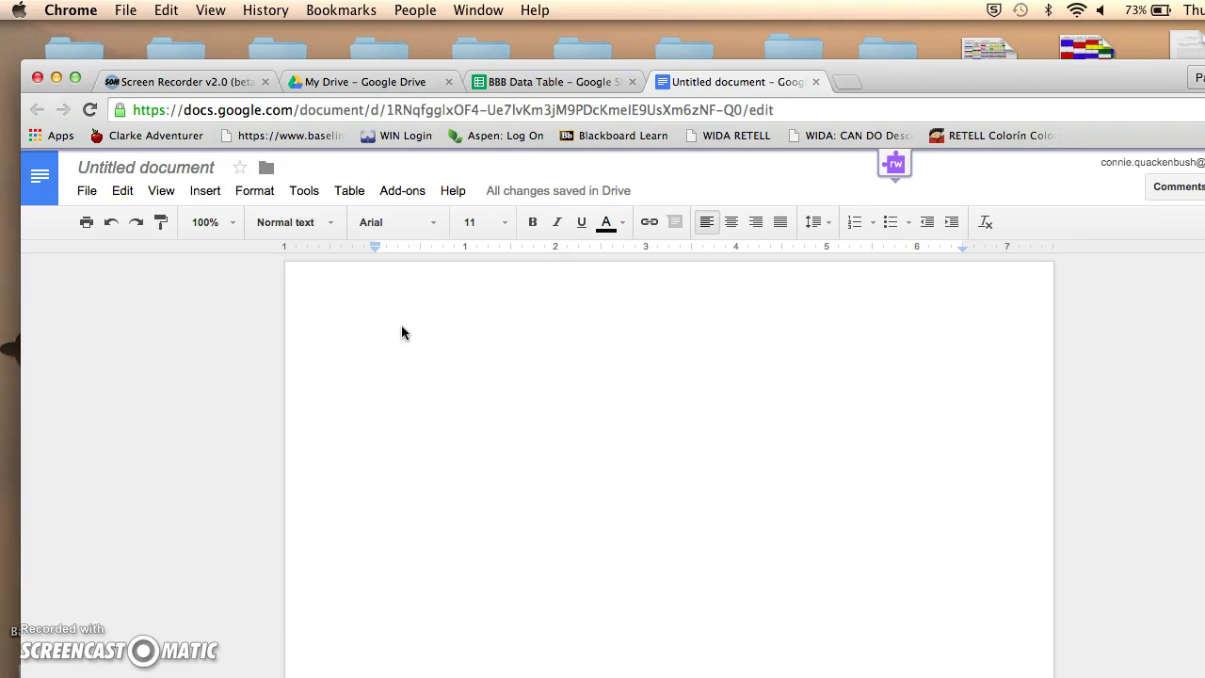
key(super+z)
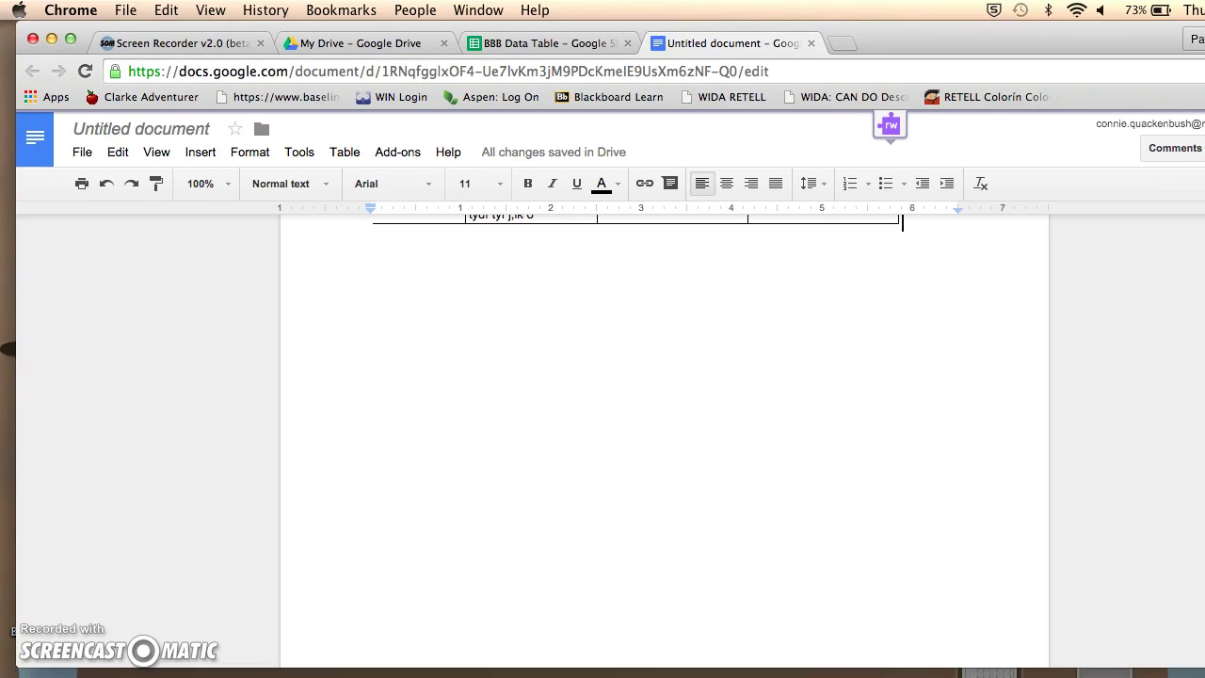
scroll(637, 433, up, 10)
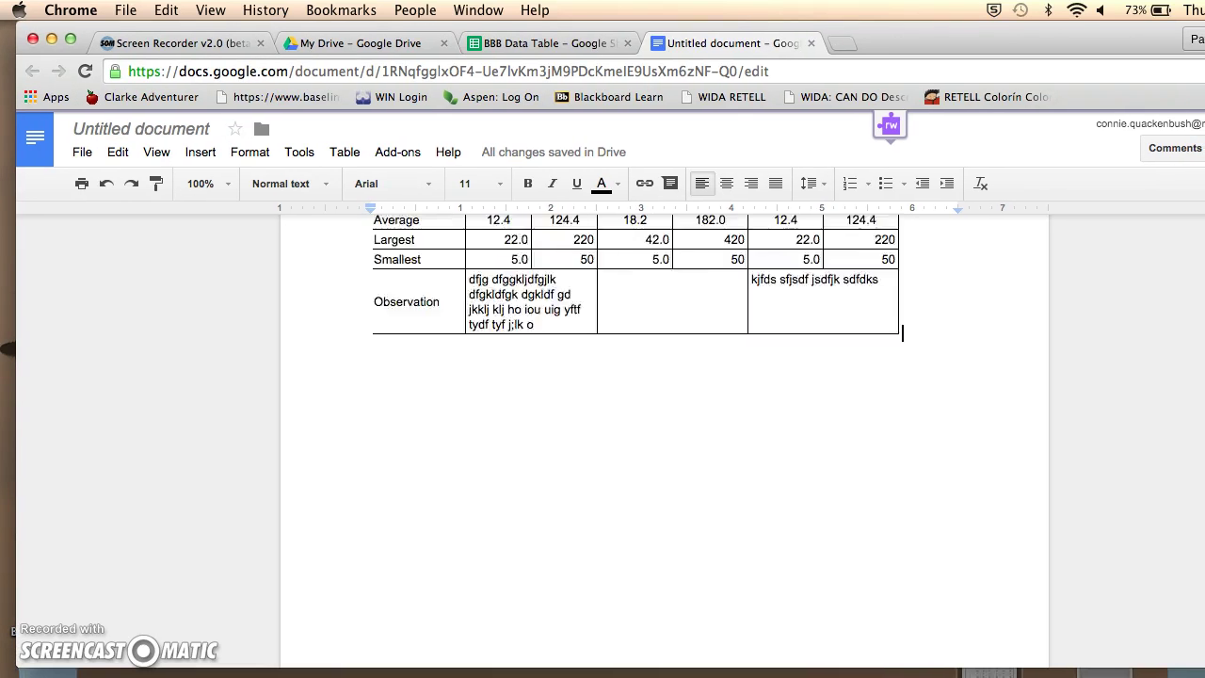